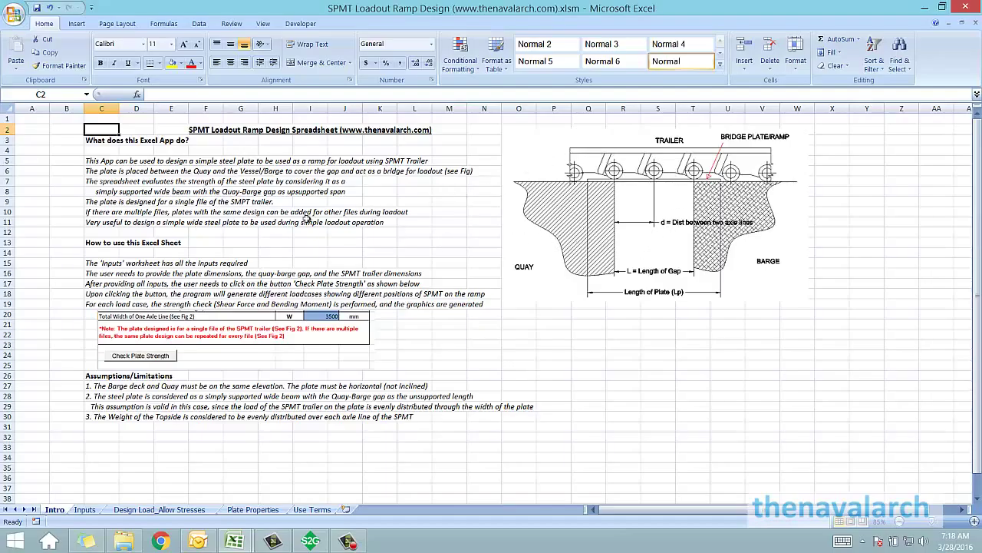
Read the Intro sheet's sections on the app's purpose, how to use it, and its assumptions and limitations
{"action": "left_click", "coordinate": [89, 242]}
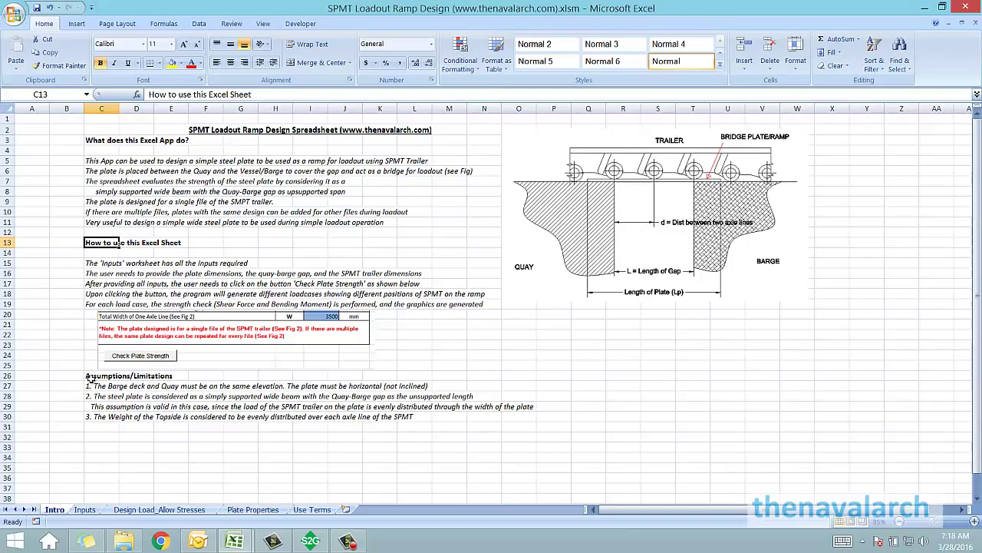
{"action": "left_click", "coordinate": [89, 376]}
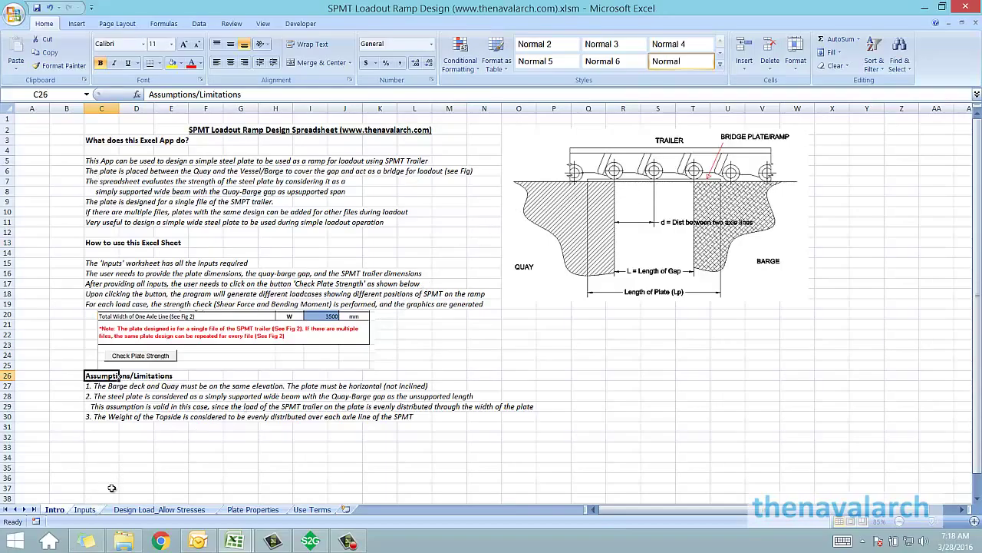
{"action": "left_click", "coordinate": [100, 211]}
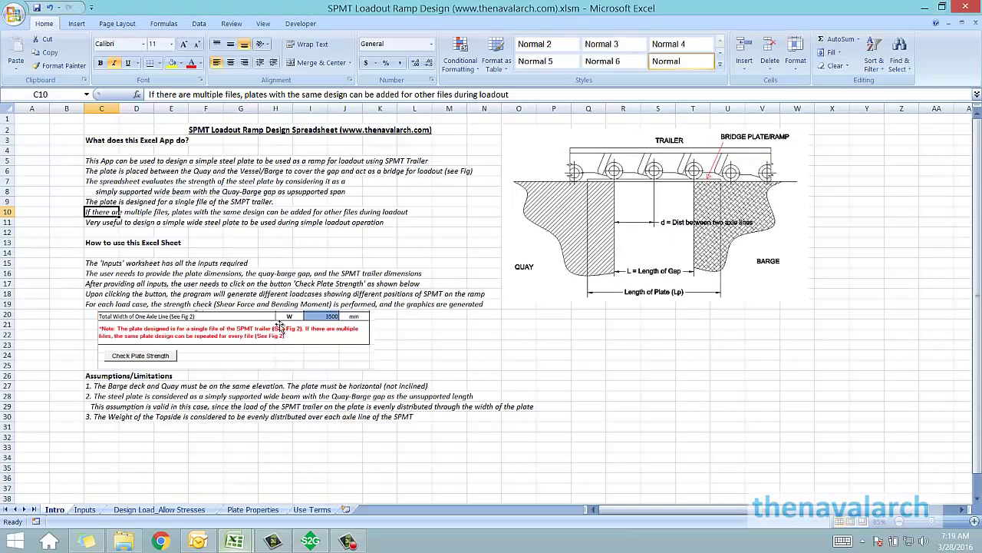
{"action": "left_click", "coordinate": [115, 133]}
{"action": "left_click", "coordinate": [90, 244]}
{"action": "left_click", "coordinate": [47, 249]}
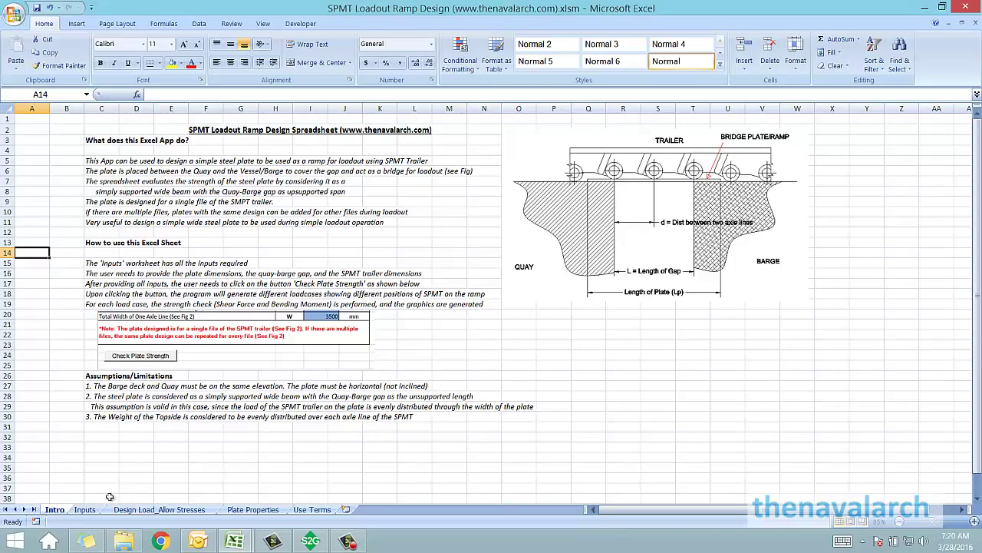
Review the plate, gap and SPMT trailer parameters on the Inputs sheet and run the plate strength check
{"action": "left_click", "coordinate": [85, 510]}
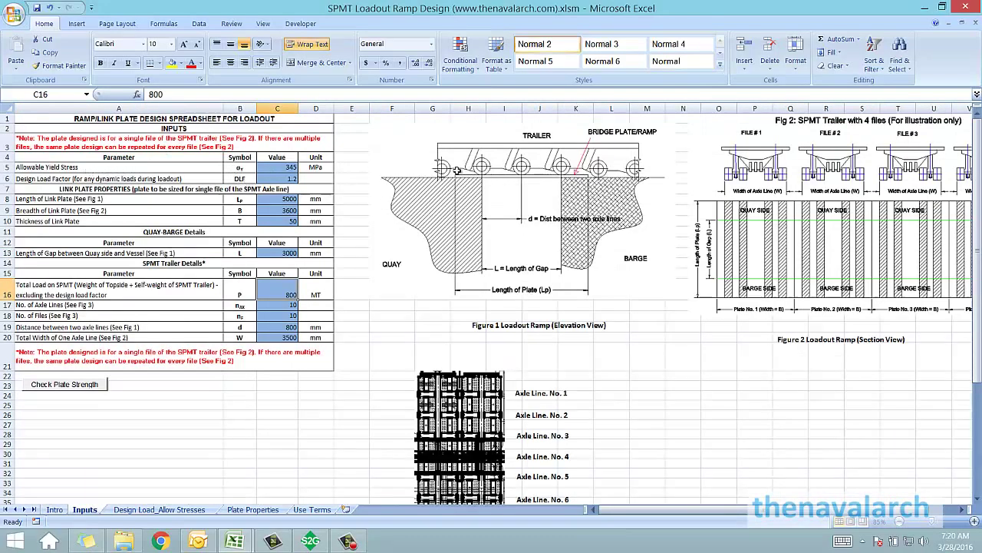
{"action": "left_click_drag", "start_coordinate": [116, 156], "coordinate": [129, 338]}
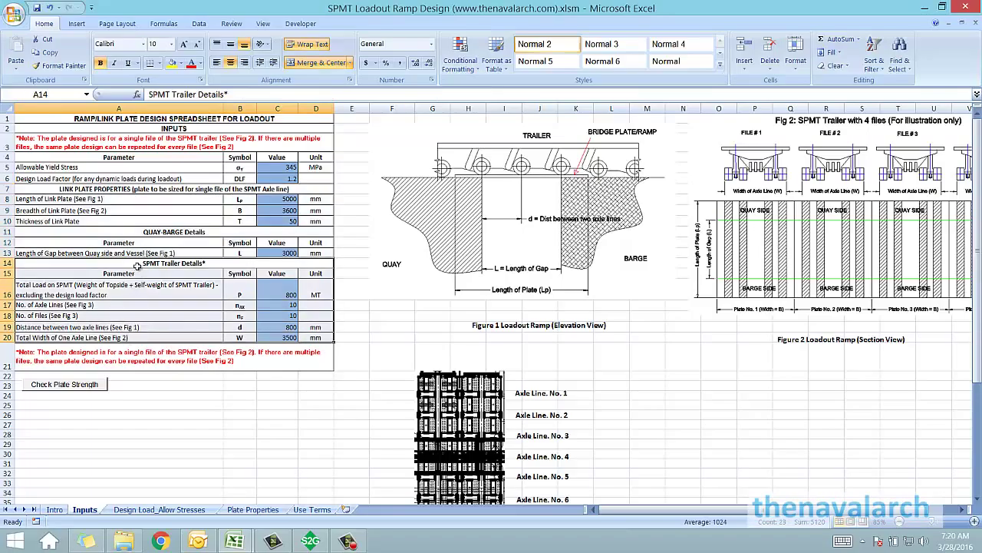
{"action": "left_click", "coordinate": [280, 294]}
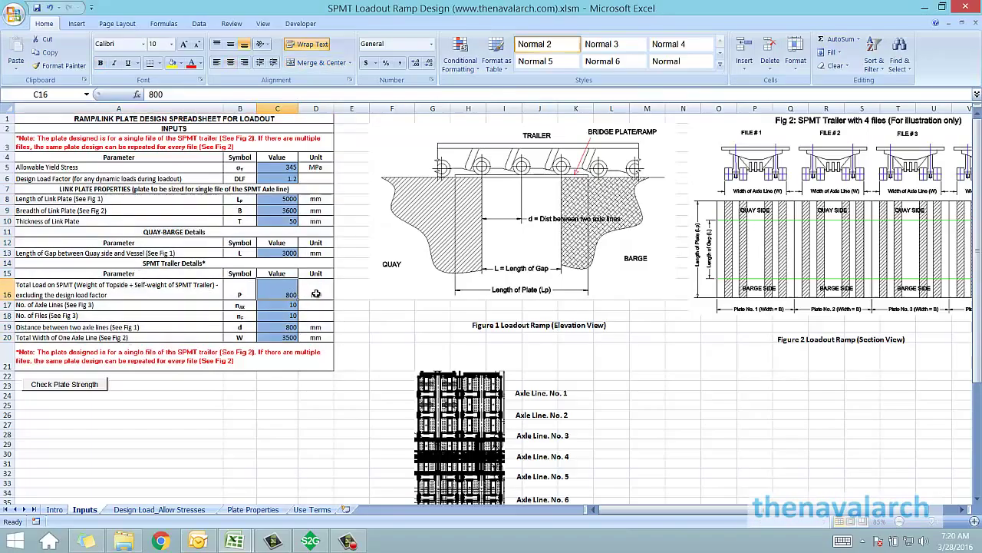
{"action": "left_click", "coordinate": [316, 294]}
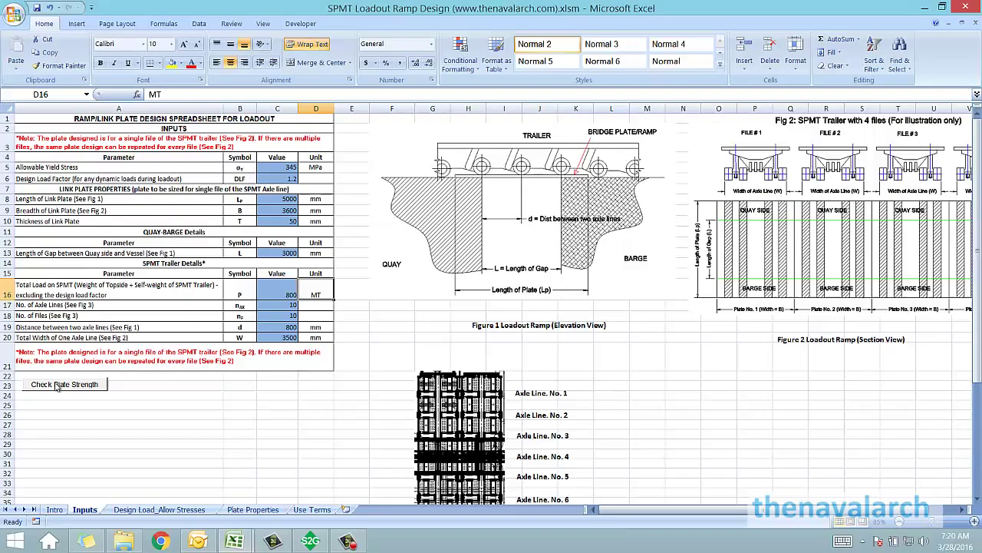
{"action": "left_click", "coordinate": [58, 384]}
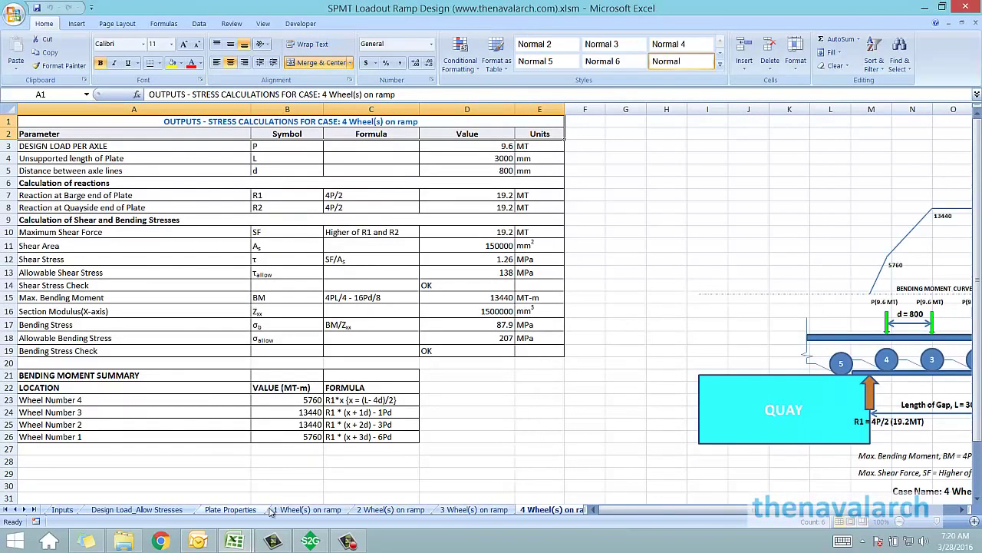
Examine the stress calculations and bending moment diagram for the case with one wheel on the ramp
{"action": "left_click", "coordinate": [307, 510]}
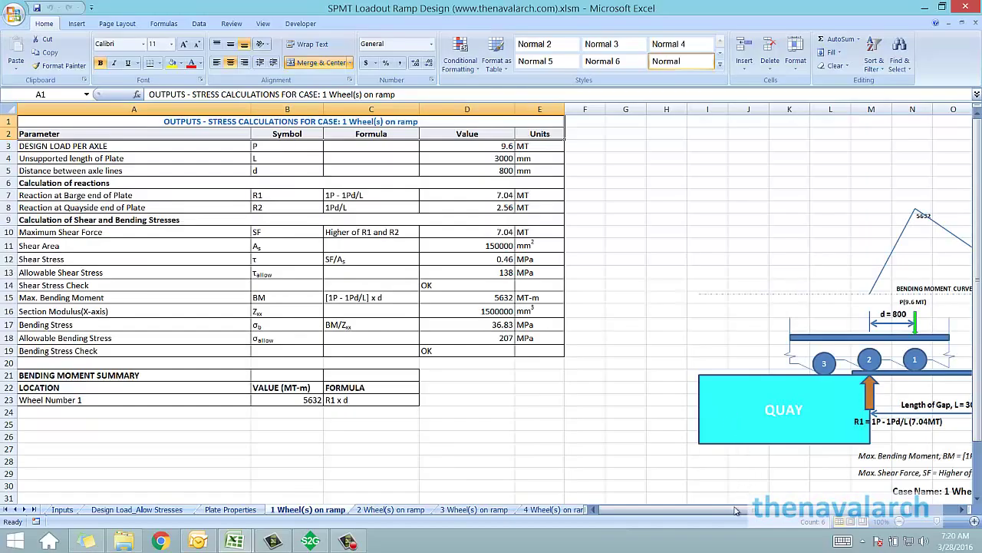
{"action": "scroll", "coordinate": [593, 510], "scroll_direction": "right", "scroll_amount": 3}
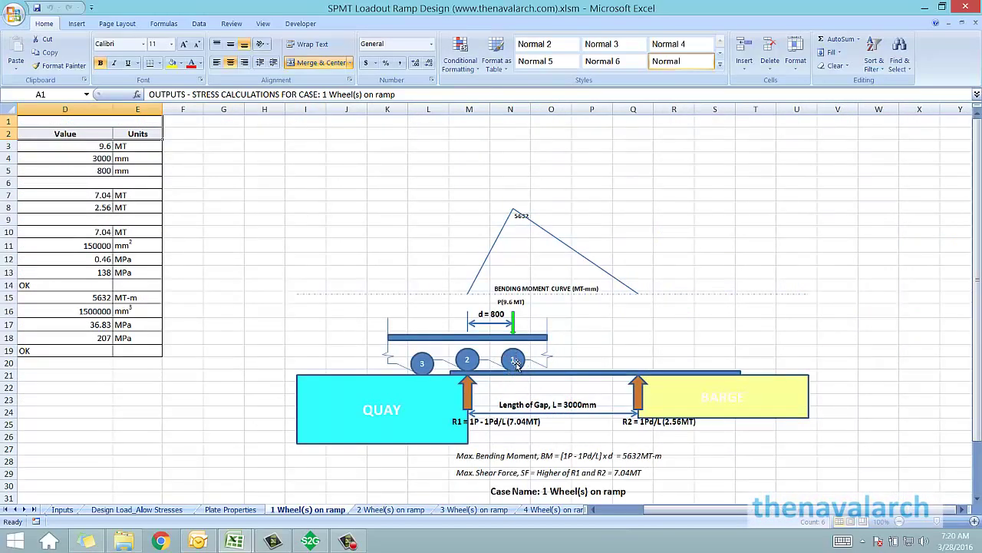
{"action": "left_click_drag", "start_coordinate": [647, 514], "coordinate": [606, 515]}
{"action": "left_click", "coordinate": [595, 509]}
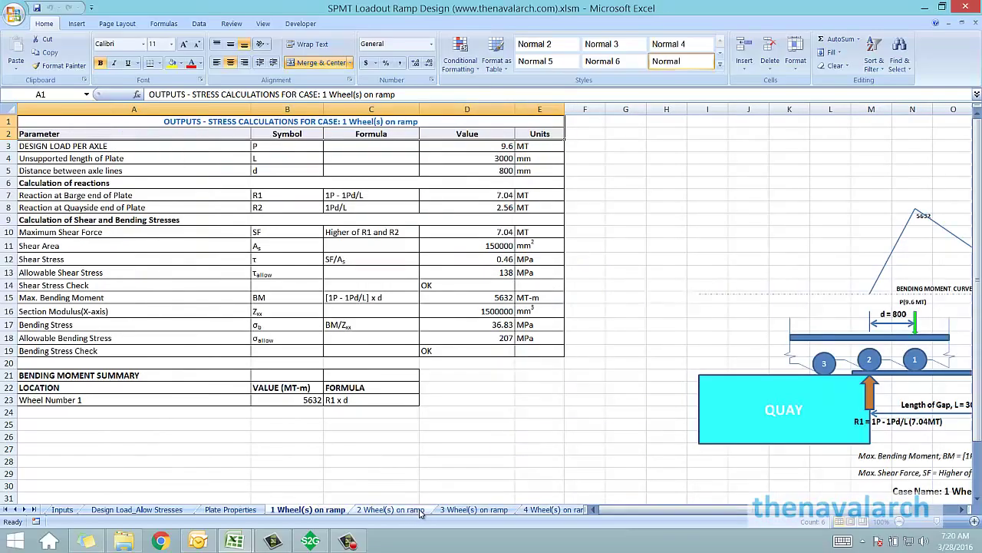
Examine the results, diagram and bending moment summary for the case with two wheels on the ramp
{"action": "left_click", "coordinate": [390, 509]}
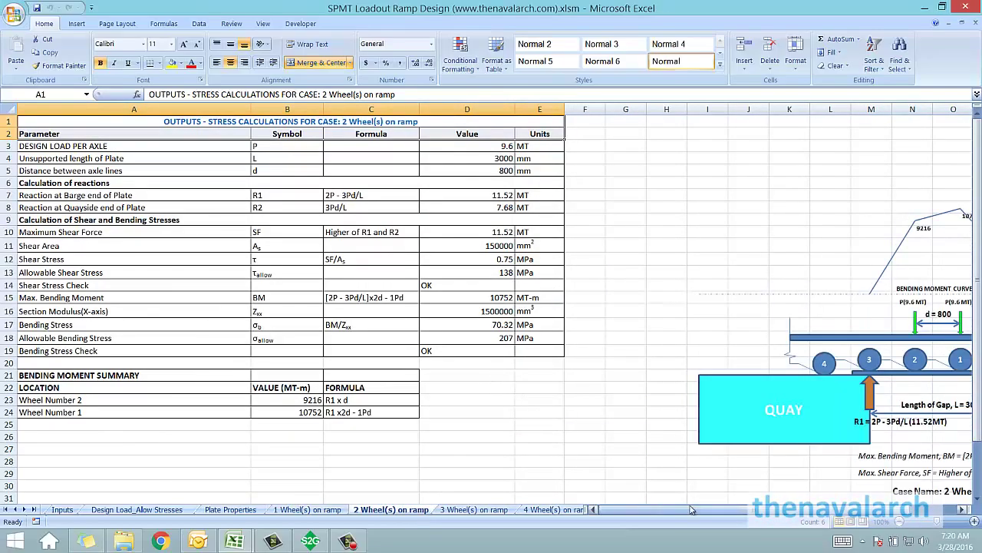
{"action": "left_click_drag", "start_coordinate": [668, 510], "coordinate": [707, 509]}
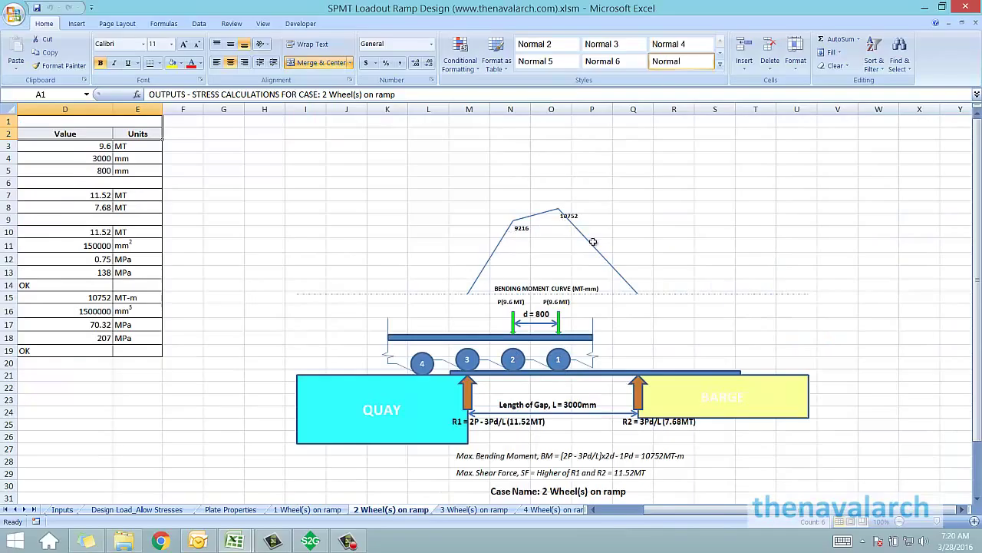
{"action": "left_click", "coordinate": [618, 509]}
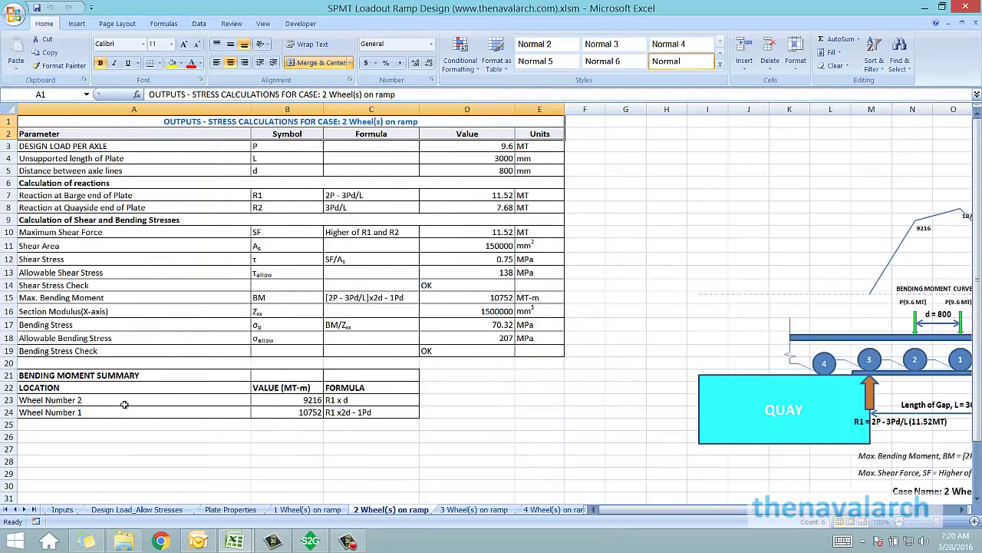
{"action": "left_click_drag", "start_coordinate": [370, 388], "coordinate": [133, 412]}
Examine the load diagrams for the three- and four-wheel cases and the four-wheel stress calculation table
{"action": "left_click", "coordinate": [474, 510]}
{"action": "left_click_drag", "start_coordinate": [641, 511], "coordinate": [742, 513]}
{"action": "left_click", "coordinate": [548, 509]}
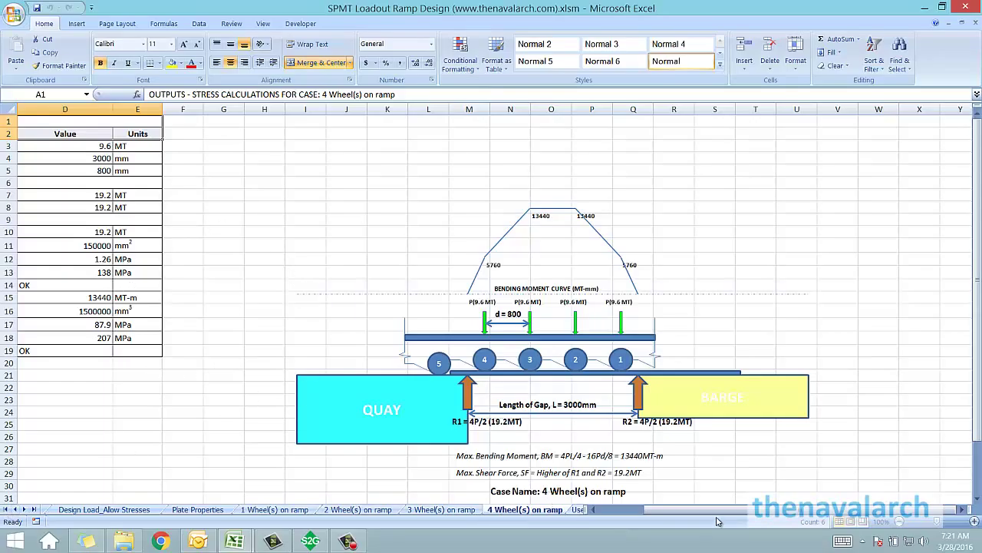
{"action": "left_click_drag", "start_coordinate": [707, 513], "coordinate": [653, 513]}
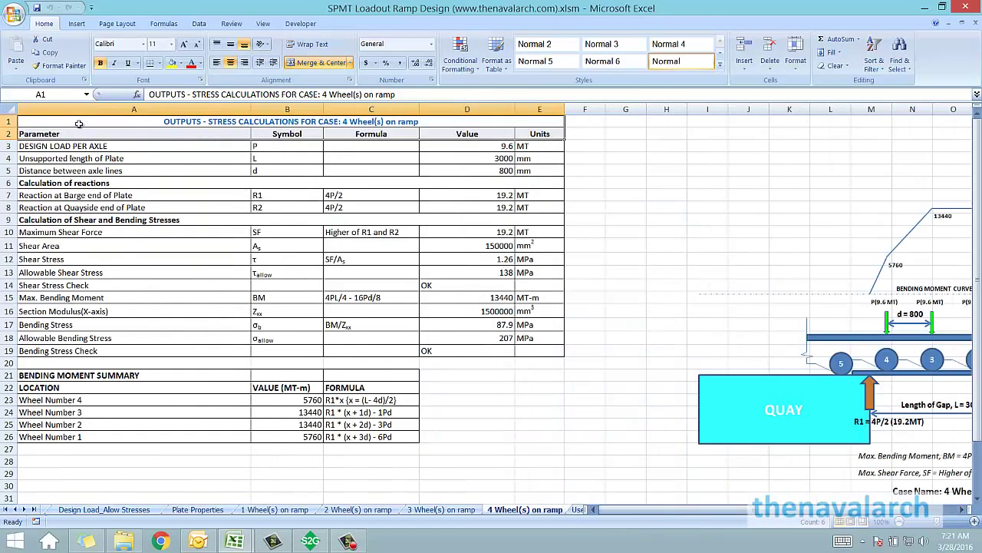
{"action": "left_click_drag", "start_coordinate": [78, 123], "coordinate": [553, 438]}
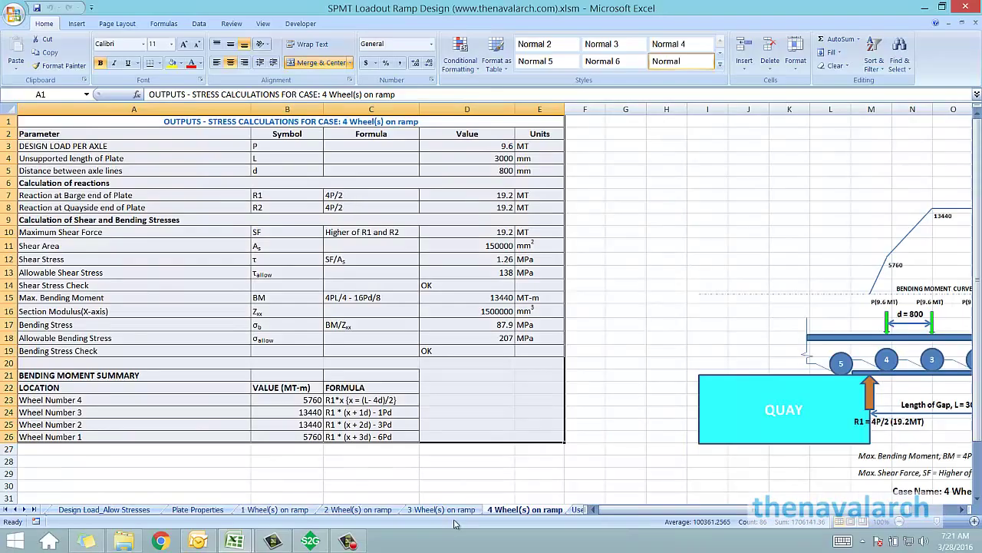
{"action": "left_click_drag", "start_coordinate": [704, 513], "coordinate": [127, 461]}
Return to the Intro sheet and highlight the first assumption, about the barge deck and quay elevation
{"action": "left_click", "coordinate": [7, 509]}
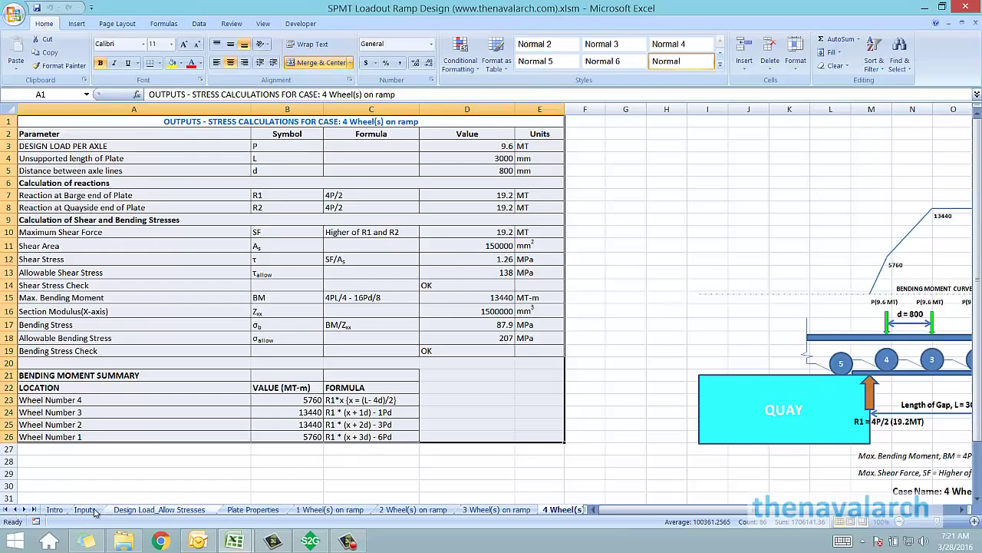
{"action": "left_click", "coordinate": [62, 510]}
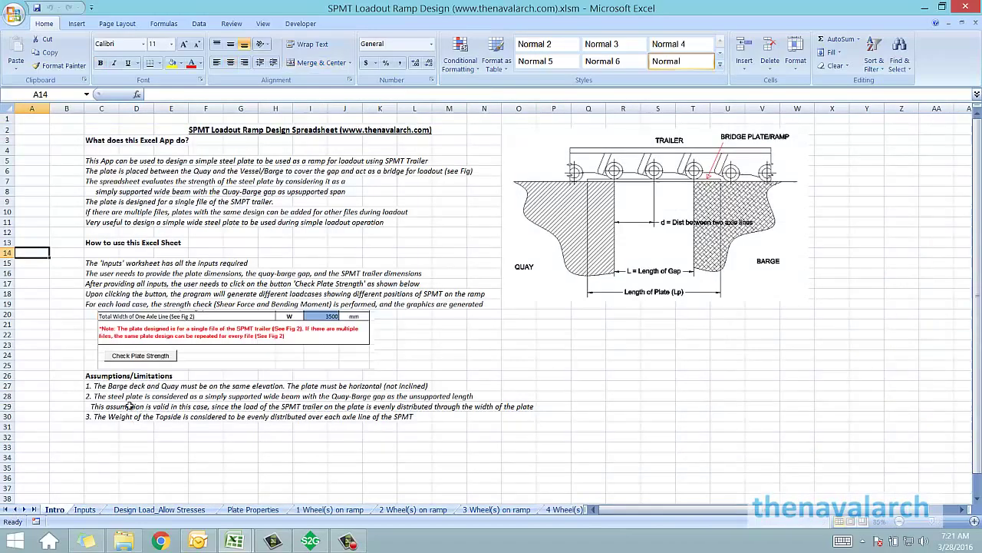
{"action": "left_click", "coordinate": [102, 386]}
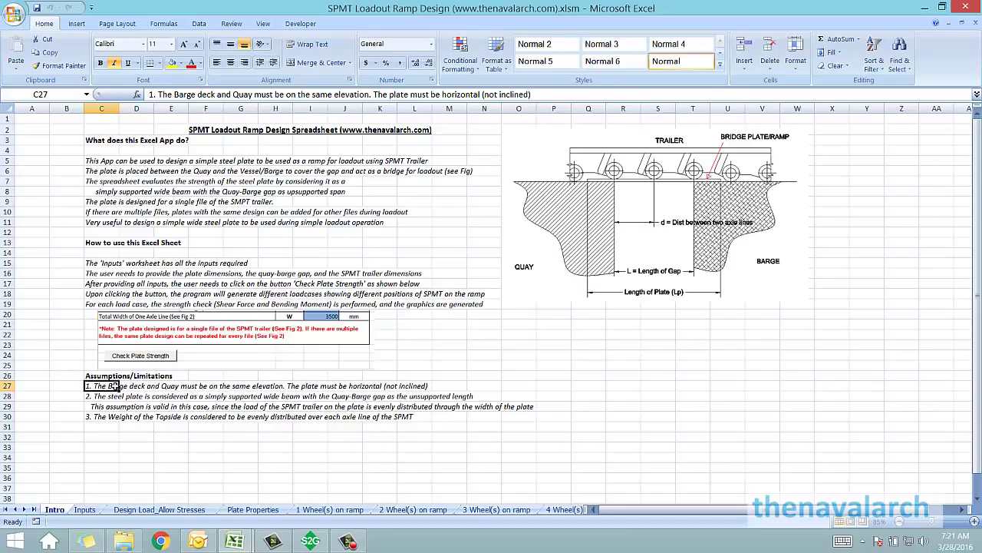
{"action": "left_click_drag", "start_coordinate": [119, 386], "coordinate": [448, 389]}
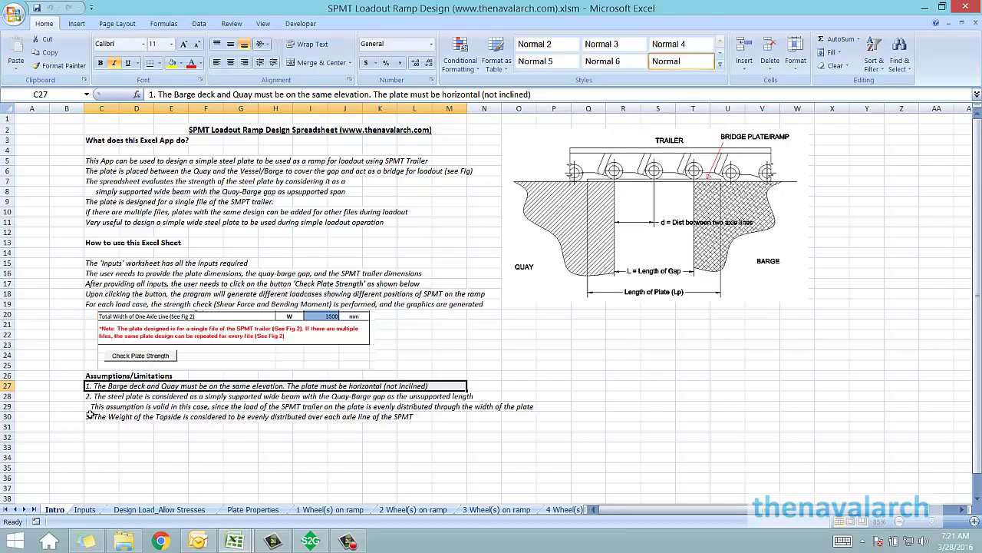
Examine the SPMT trailer plan with its axle lines and files on the Inputs sheet
{"action": "left_click", "coordinate": [84, 509]}
{"action": "scroll", "coordinate": [390, 401], "scroll_direction": "down", "scroll_amount": 3}
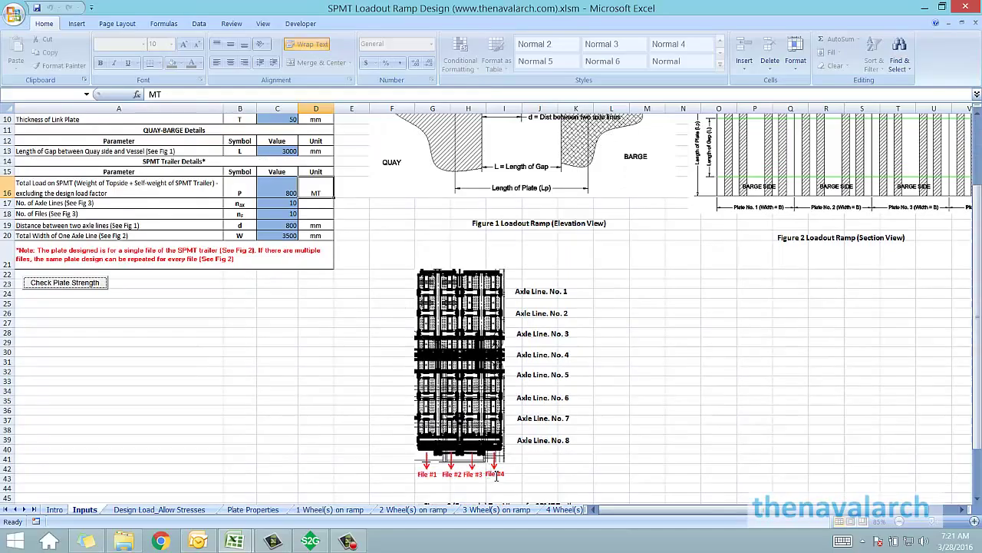
{"action": "left_click", "coordinate": [543, 475]}
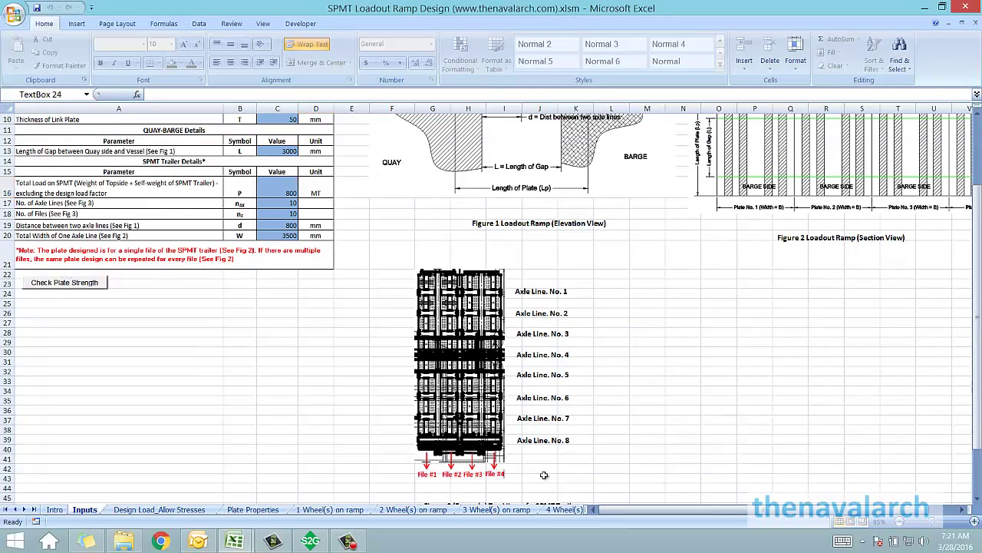
{"action": "left_click", "coordinate": [352, 470]}
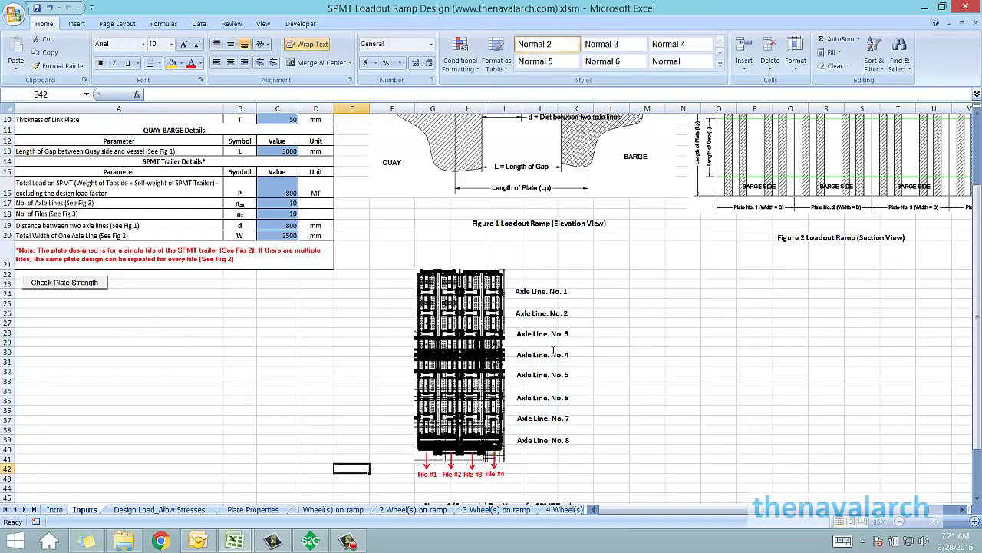
{"action": "scroll", "coordinate": [442, 397], "scroll_direction": "up", "scroll_amount": 3}
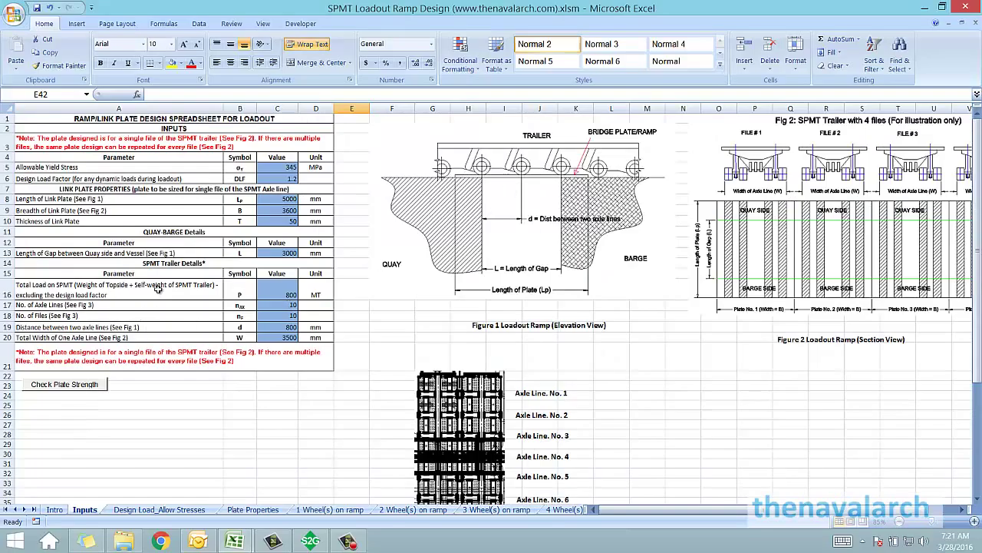
Examine the Figure 2 section view of the loadout ramp, showing one plate per trailer file
{"action": "left_click_drag", "start_coordinate": [709, 510], "coordinate": [719, 510]}
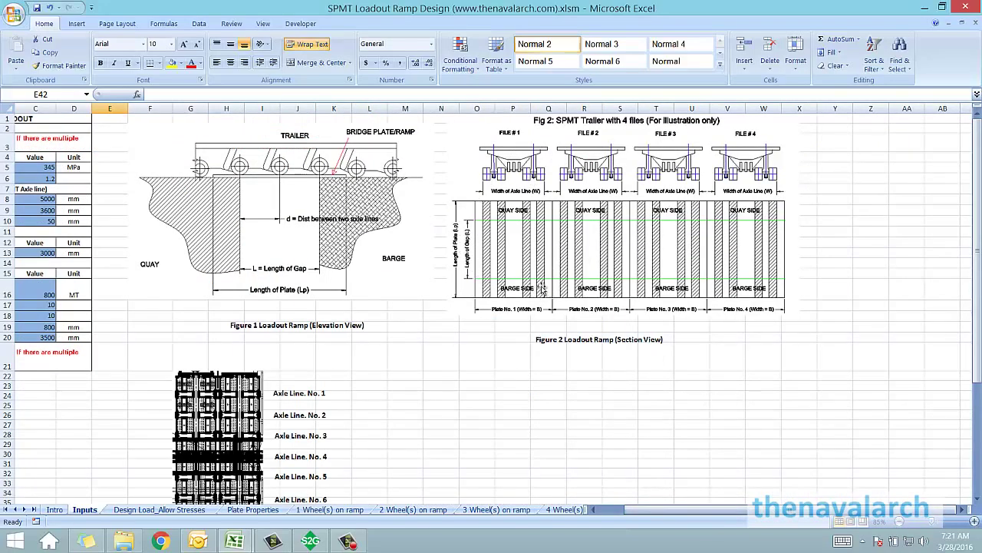
{"action": "left_click", "coordinate": [513, 312]}
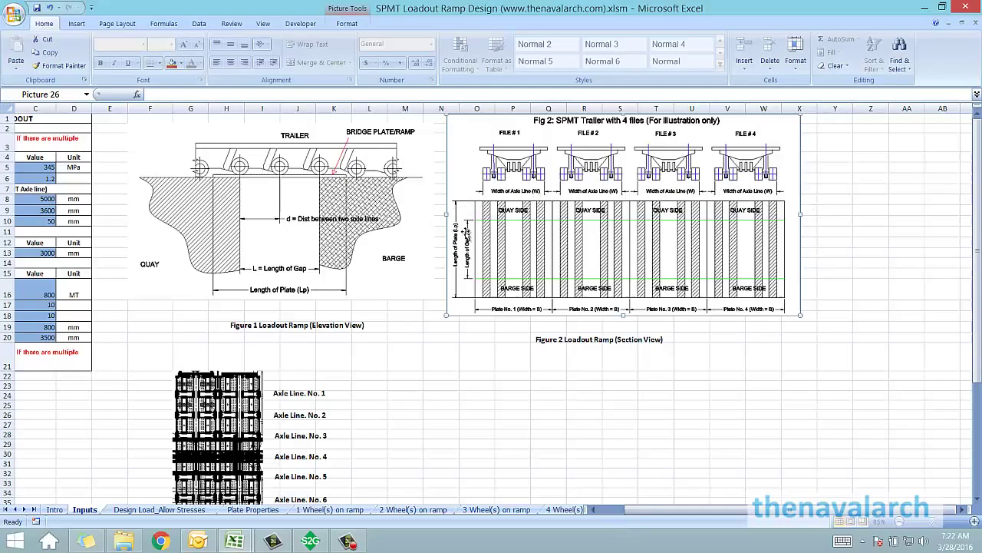
{"action": "left_click", "coordinate": [418, 389]}
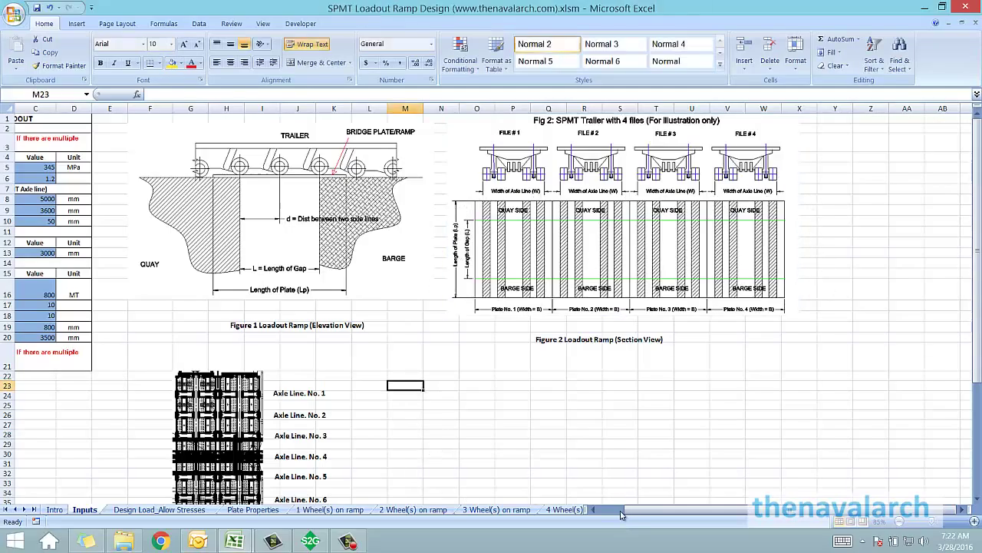
{"action": "left_click", "coordinate": [467, 137]}
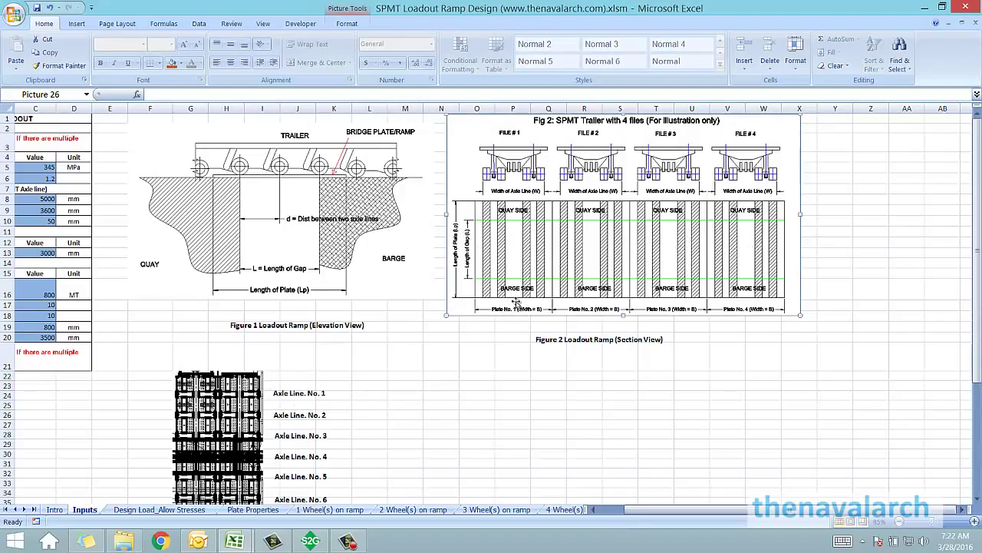
{"action": "left_click", "coordinate": [716, 374]}
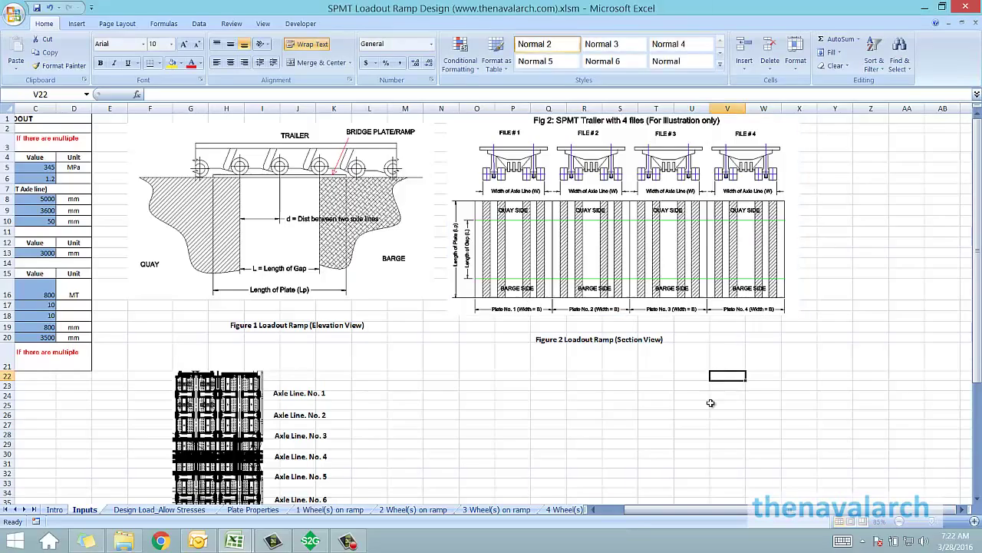
{"action": "scroll", "coordinate": [123, 407], "scroll_direction": "left", "scroll_amount": 2}
{"action": "left_click", "coordinate": [124, 421]}
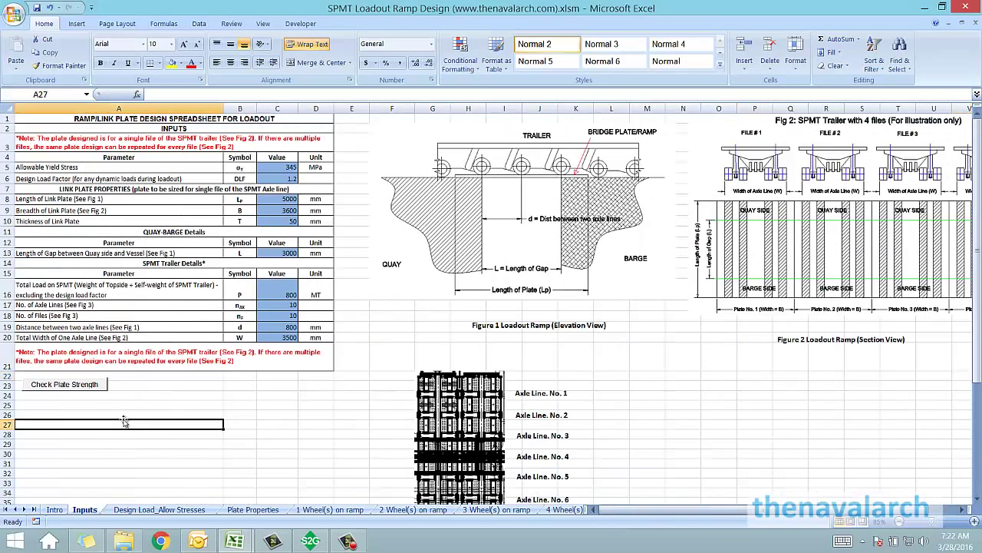
Go back to the assumptions and limitations on the Intro sheet
{"action": "left_click", "coordinate": [55, 510]}
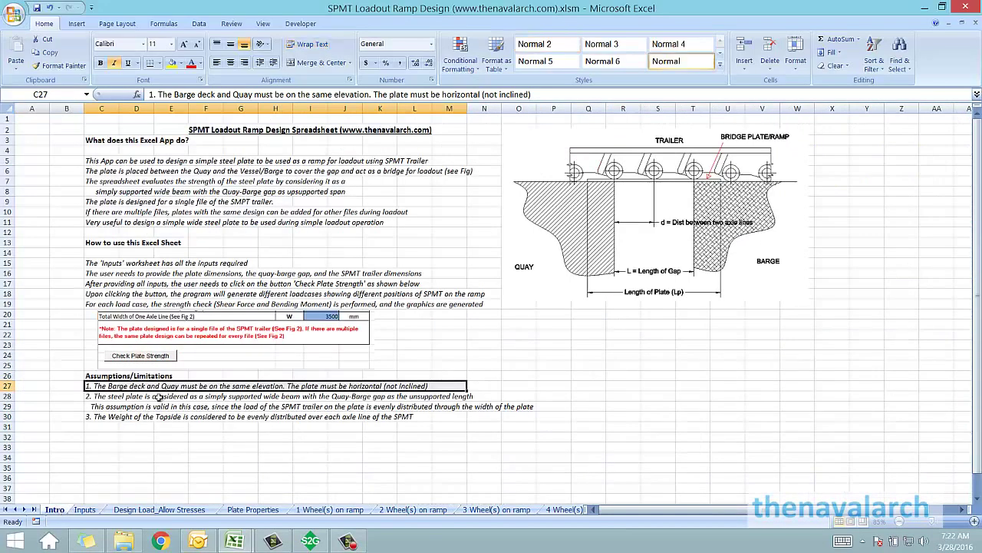